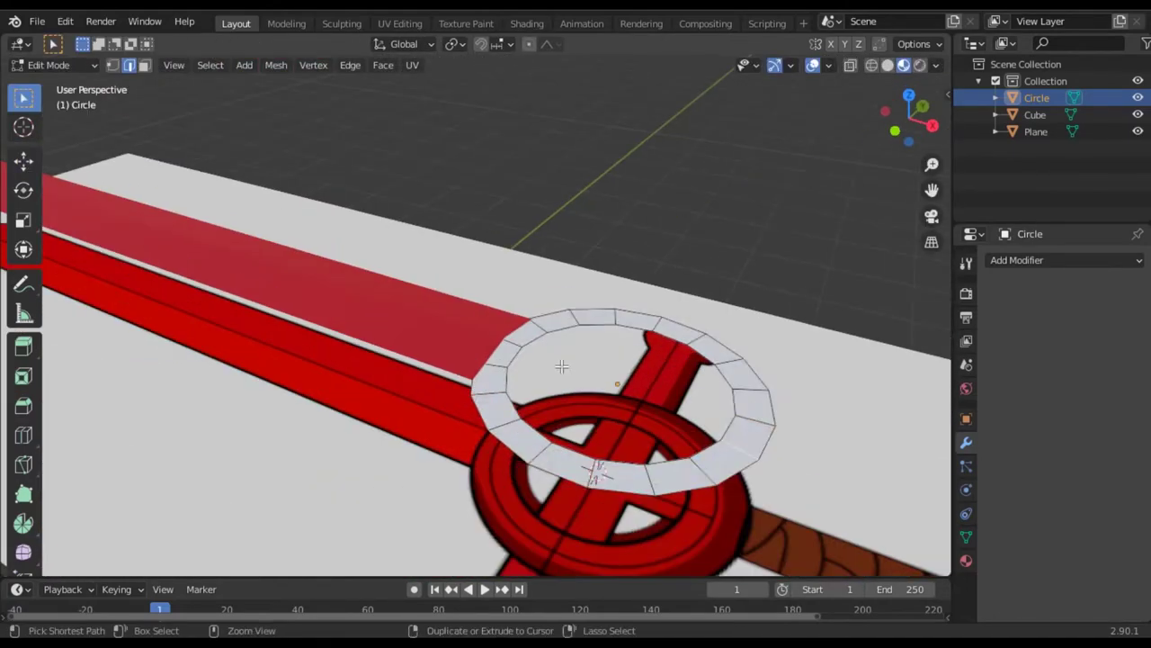
Select the path of faces around the ring and inset them
left_click(562, 366, "ctrl")
key("i")
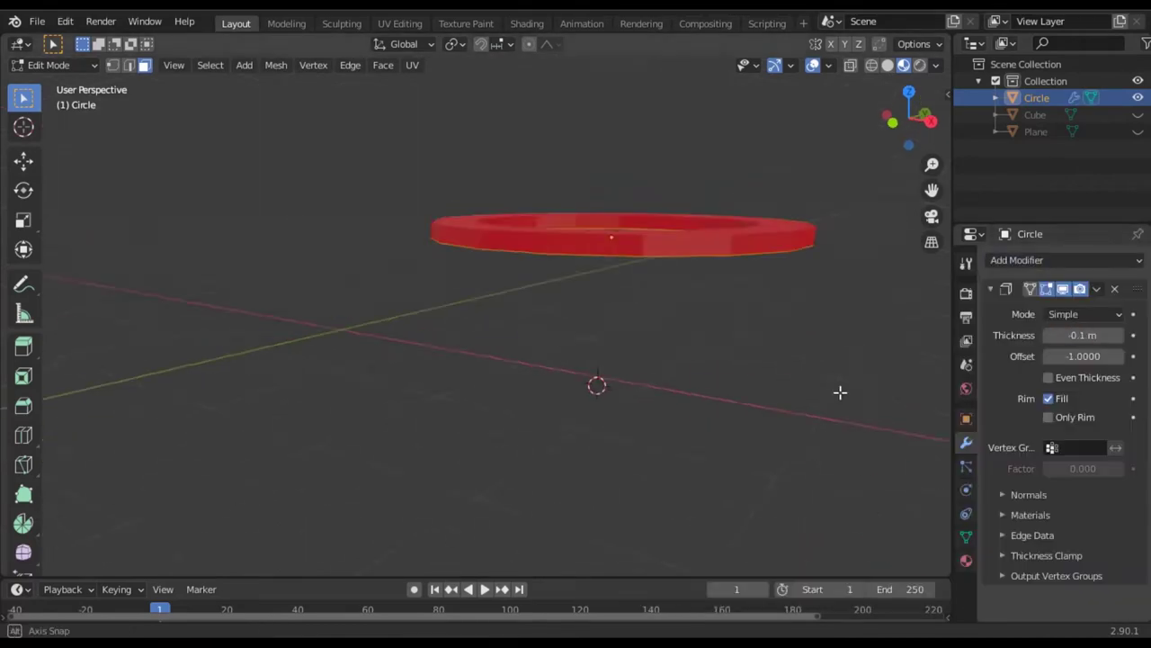
Add Subdivision Surface smoothing to the ring and slide one of its edge loops slightly
mouse_move(643, 174)
middle_mouse_down()
mouse_move(750, 224)
mouse_move(647, 168)
middle_mouse_up()
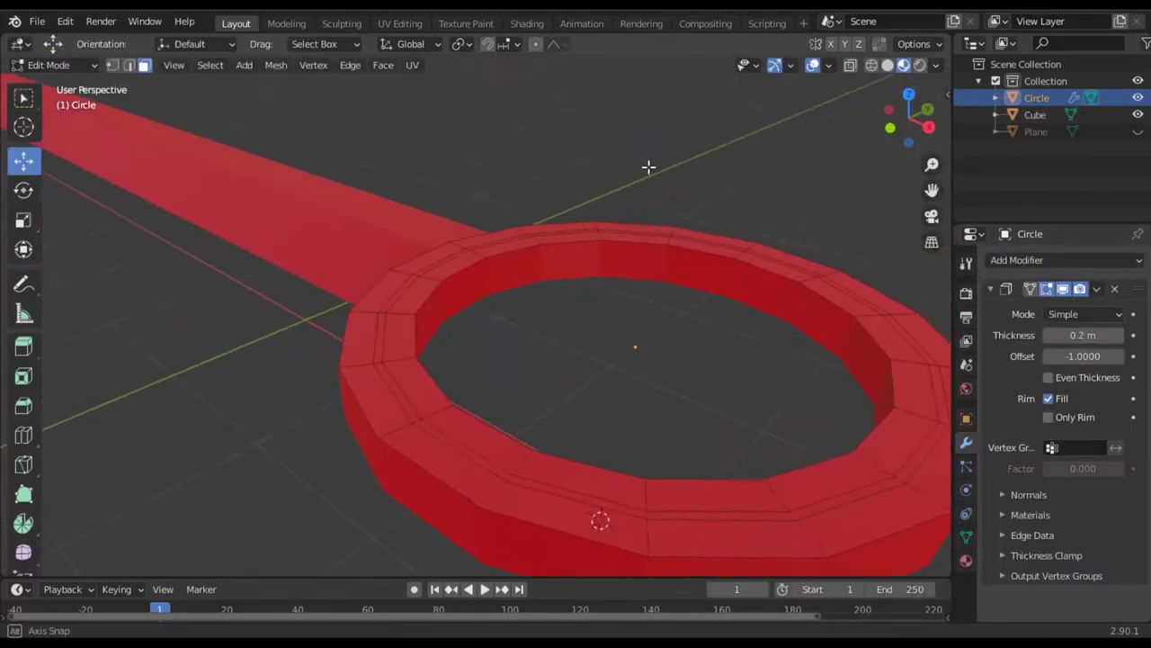
key("ctrl+1")
middle_click_drag(578, 413, 249, 513)
key("w")
left_click(345, 239, "ctrl")
middle_click_drag(345, 239, 585, 270)
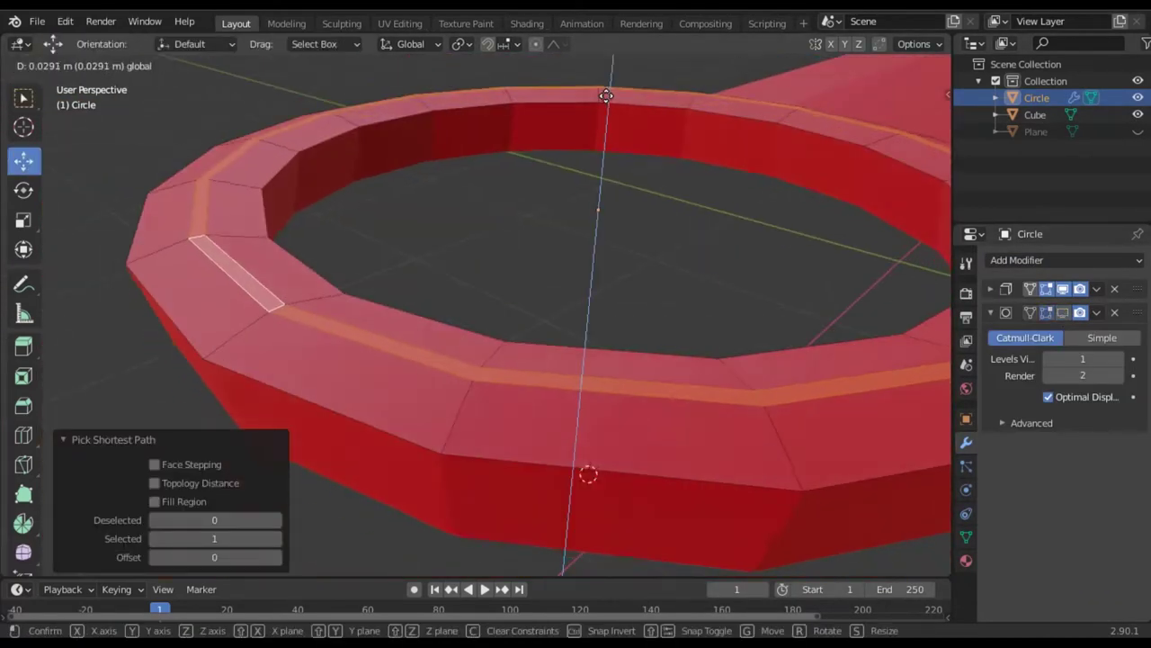
scroll(585, 360, "down", 3)
Snap the 3D cursor to the ring, unhide the sword reference and view it from the top
key("Tab")
right_click(398, 260)
left_click(480, 329)
middle_click_drag(480, 329, 794, 353)
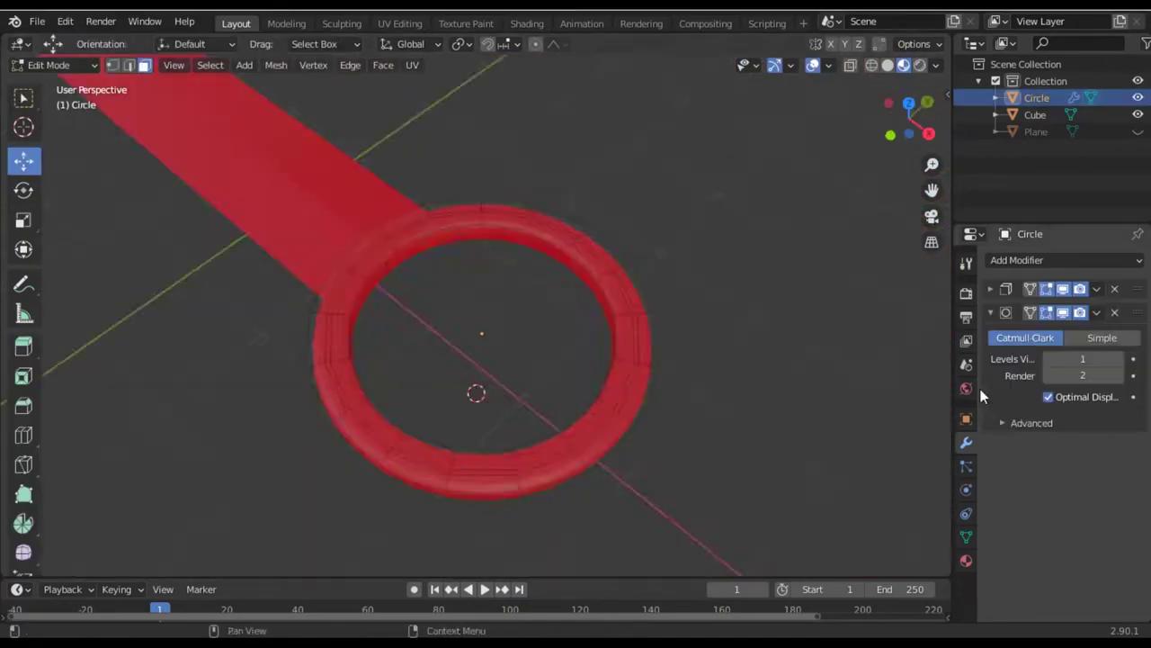
key("alt+h")
key("KP_7")
left_click(191, 64)
Add a cube at the ring's centre and, in front X-ray view, nudge its selection along Z
left_click(347, 100)
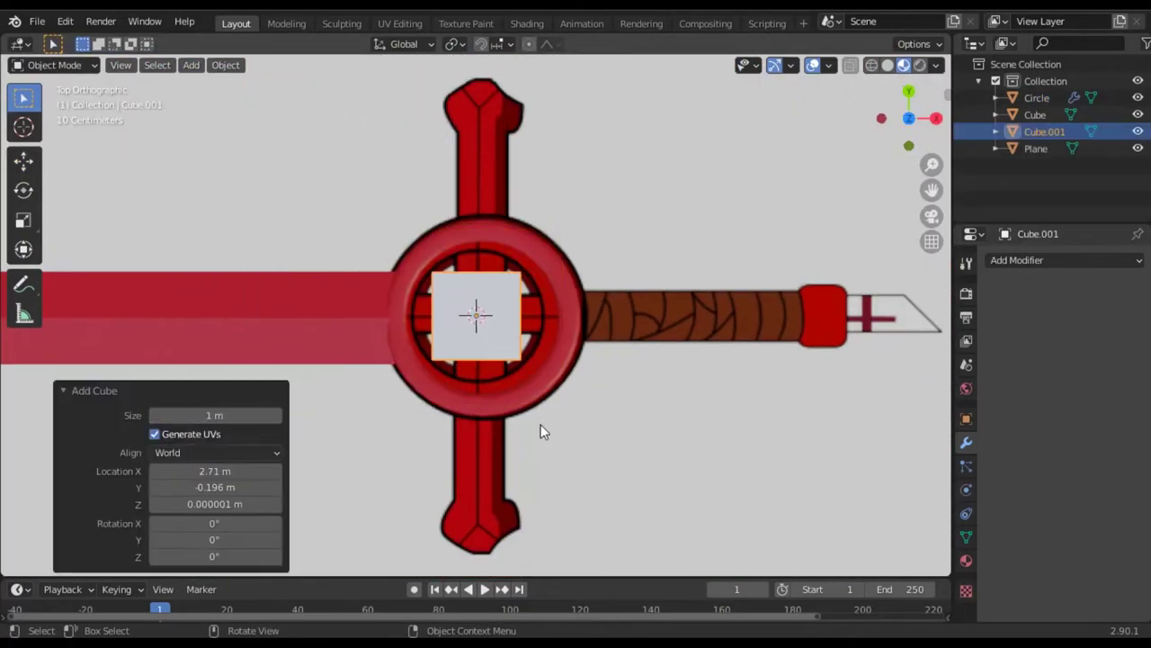
left_click_drag(540, 321, 555, 321)
scroll(477, 315, "up", 3)
left_click(54, 65)
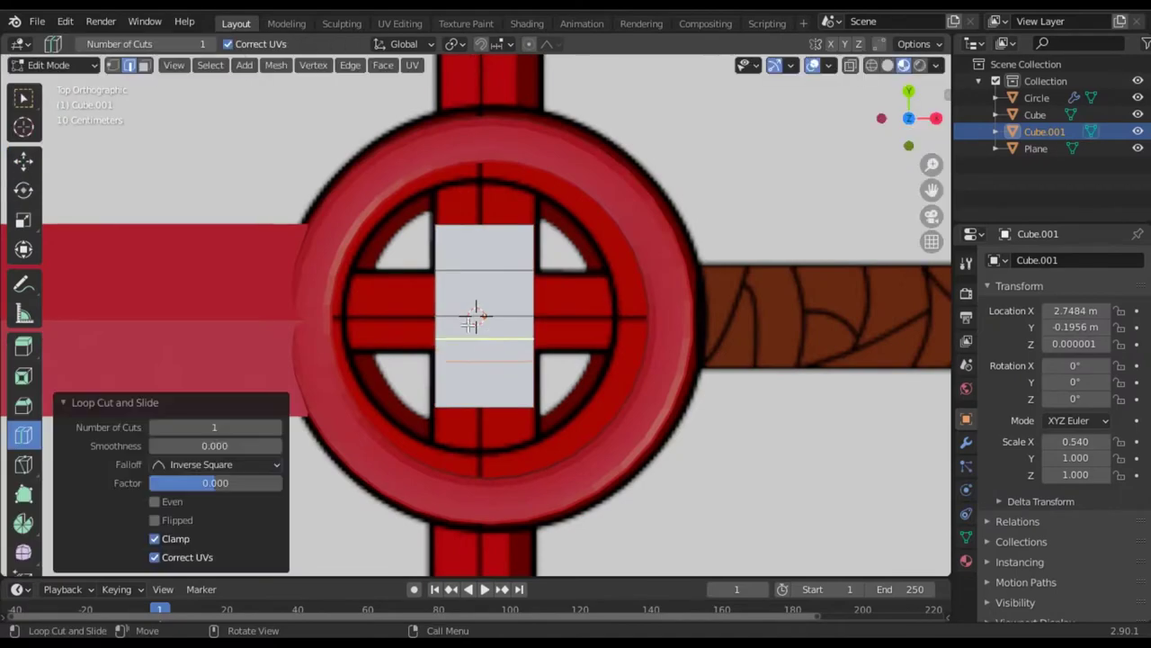
key("KP_1")
key("shift+z")
key("g")
key("z")
key("Return")
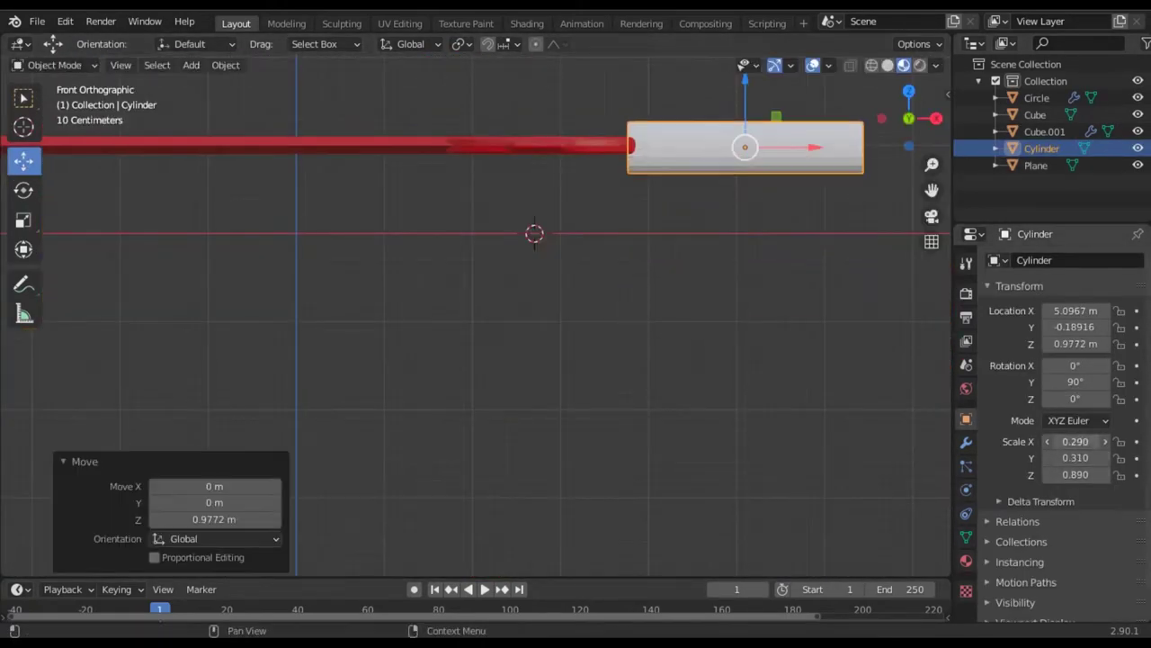
Orbit the view around the sword and cylinder
middle_click_drag(791, 337, 876, 356)
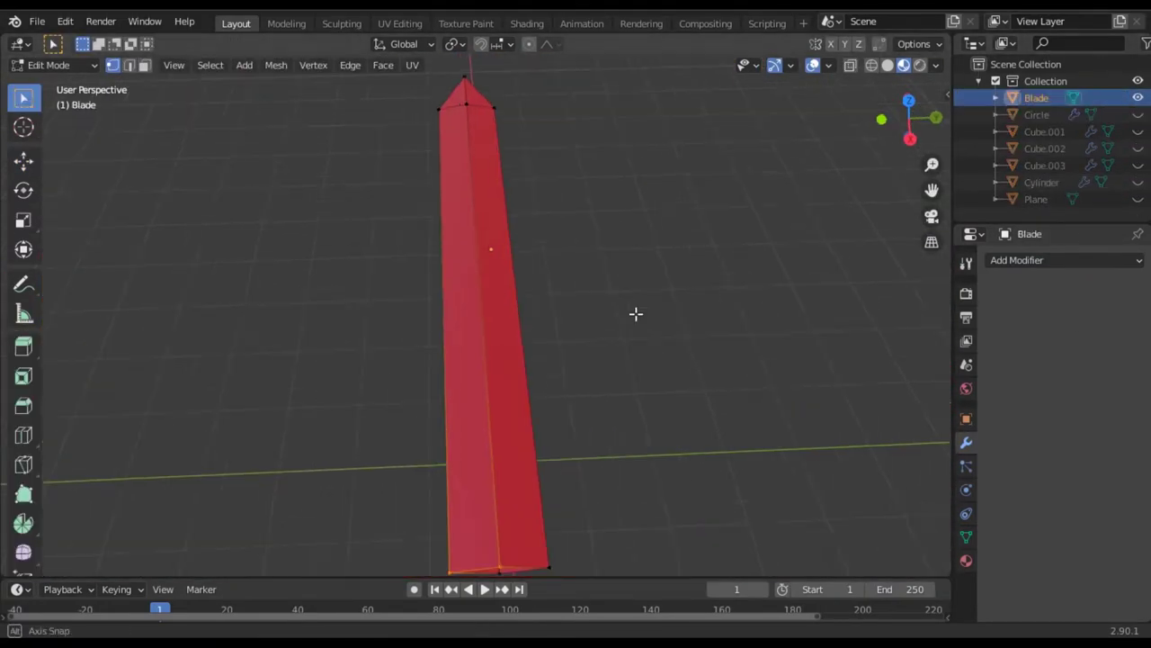
Pull the blade tip out lengthwise and slide a new edge loop along the blade
left_click_drag(188, 252, 310, 258)
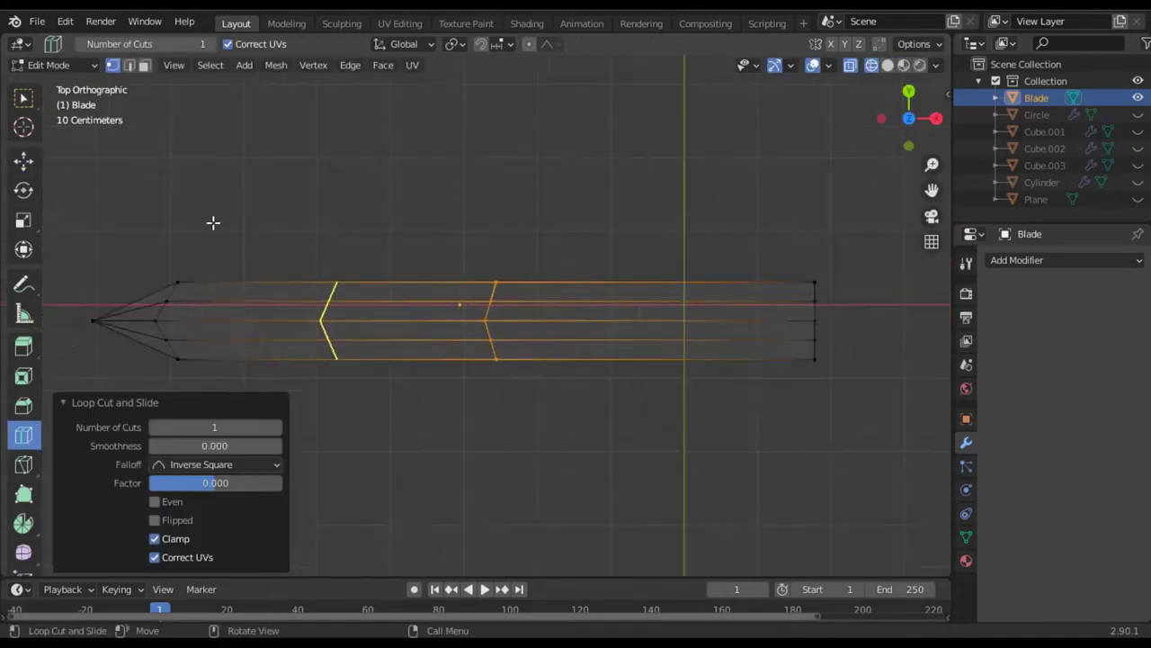
middle_click_drag(355, 407, 400, 381)
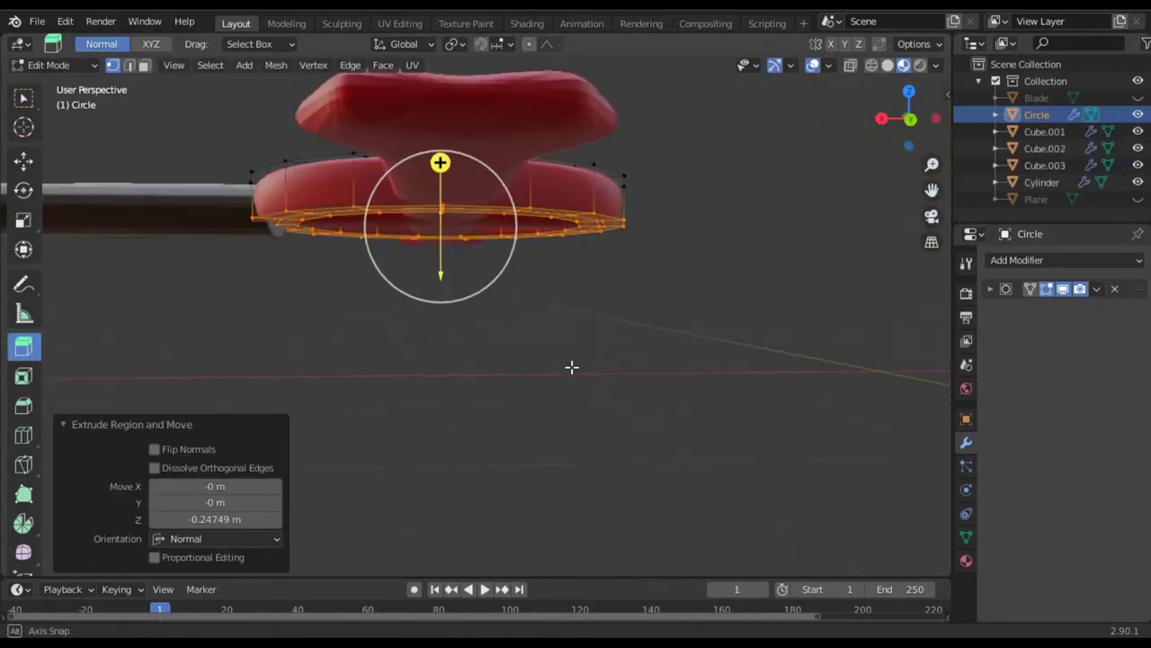
Extrude the ring guard's edges along their normals
left_click_drag(444, 177, 565, 249)
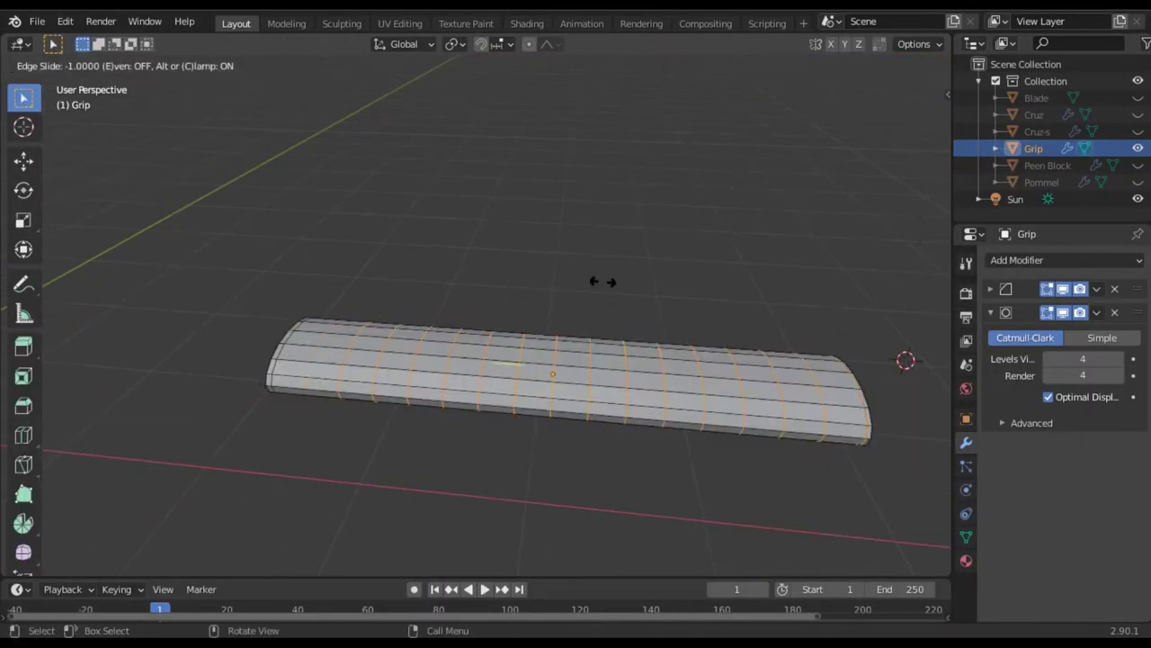
Confirm the grip's edge slide and adjust the number of loop cuts
left_click(602, 282)
left_click(267, 424)
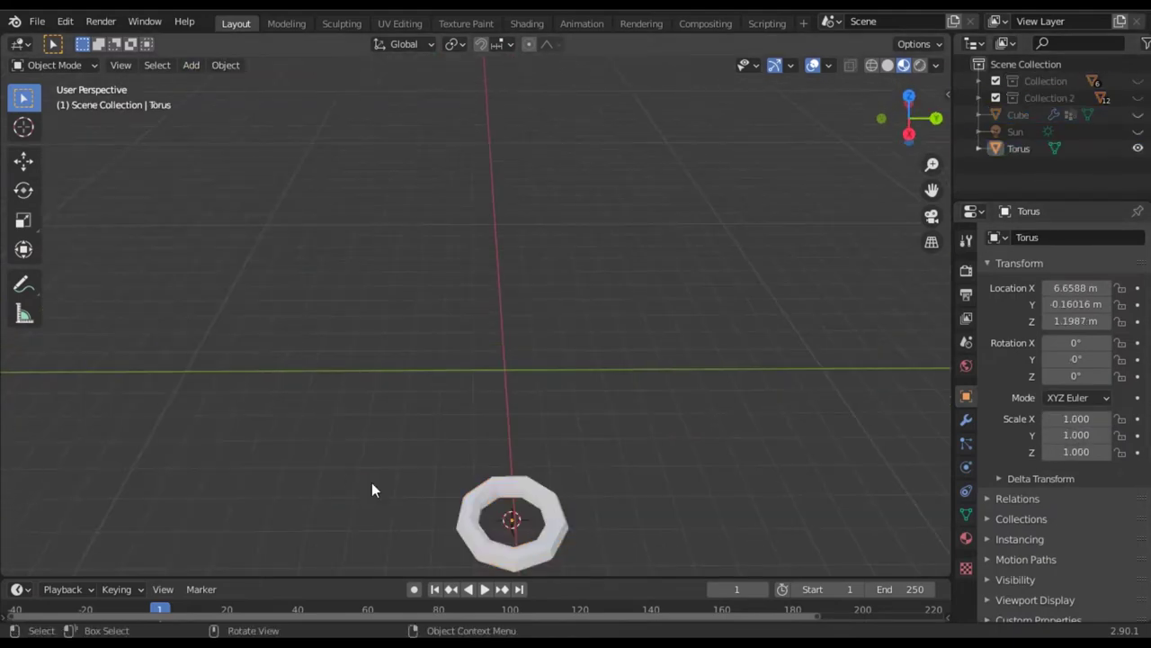
In Edit Mode, duplicate the selected half of the torus in place
key("Tab")
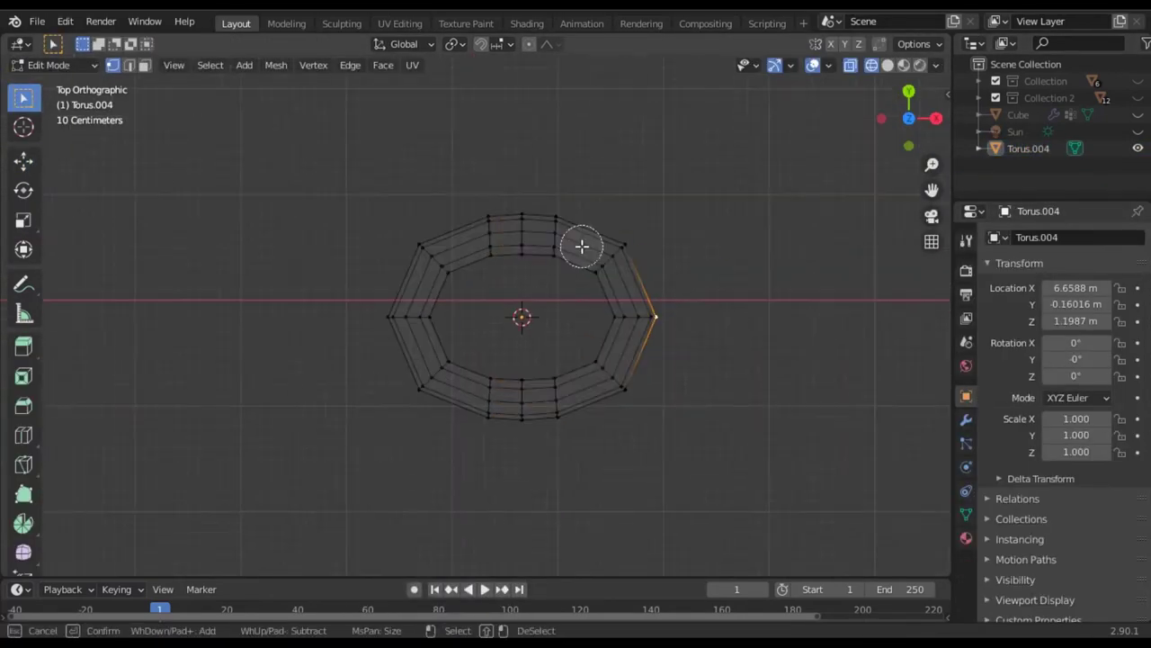
key("shift+d")
key("Escape")
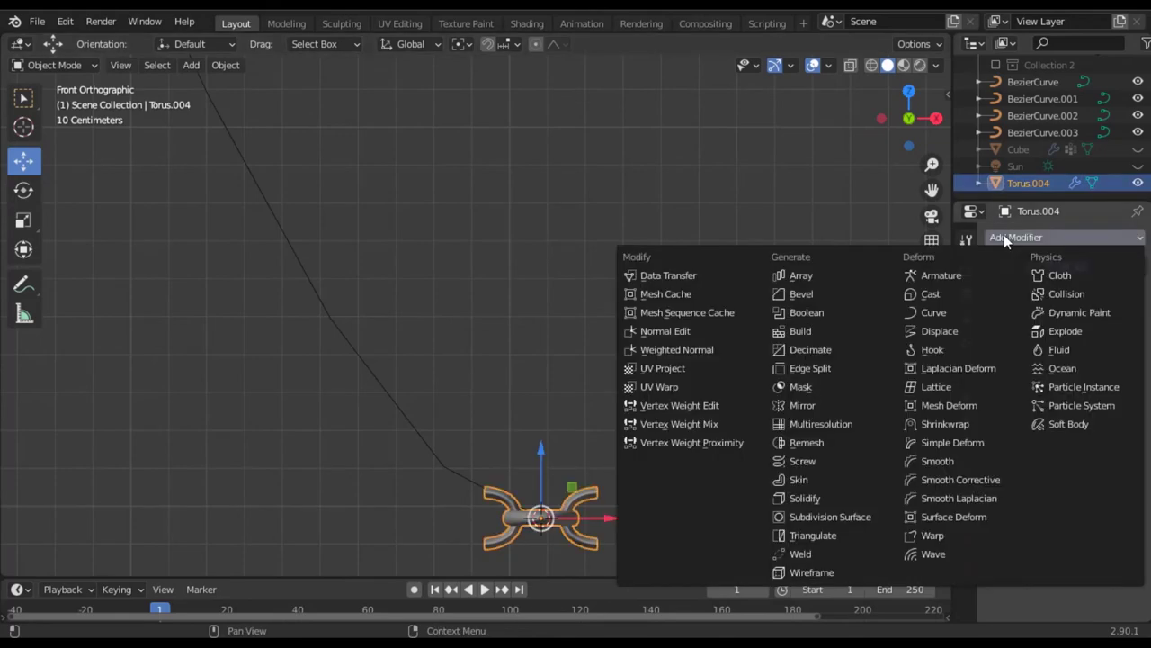
Switch the chain link into Edit Mode
key("Tab")
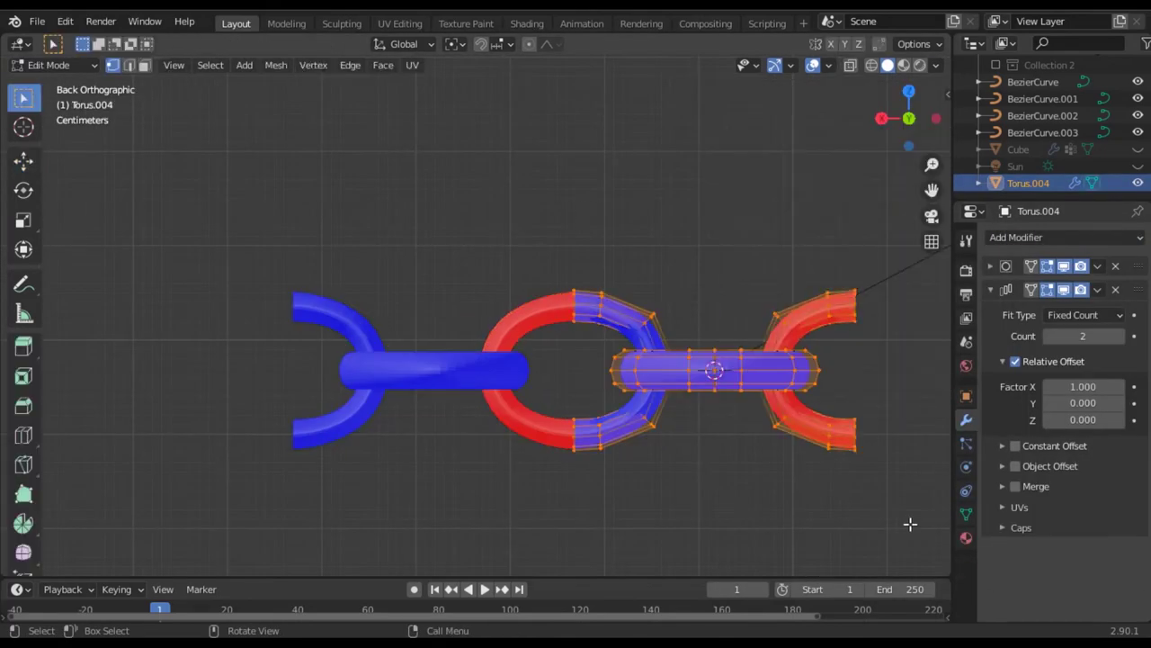